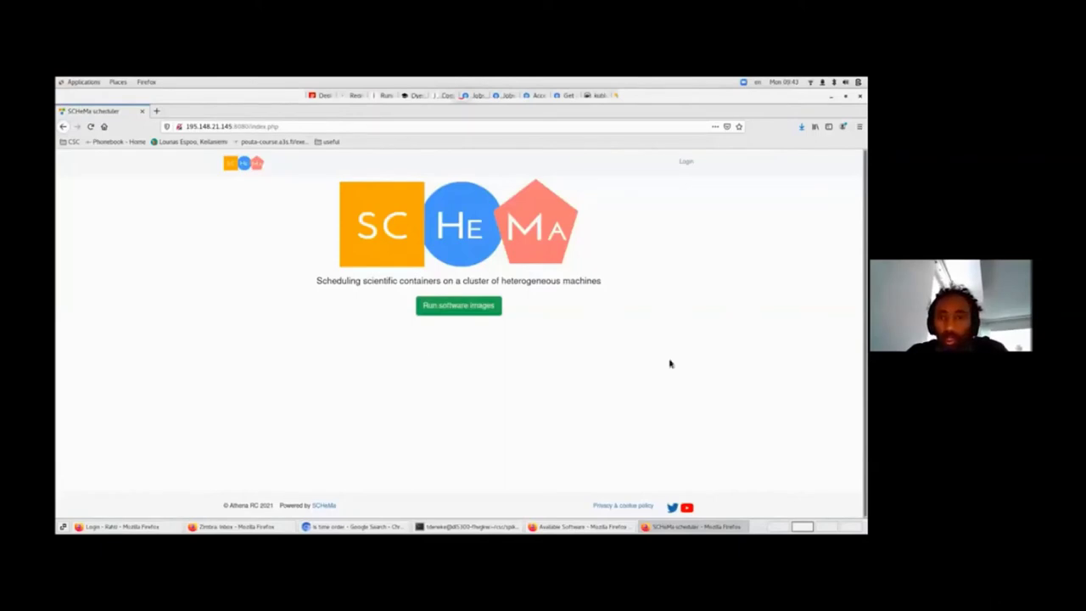
Log in with the admin username and password, declining Firefox's offer to save the login
left_click(686, 163)
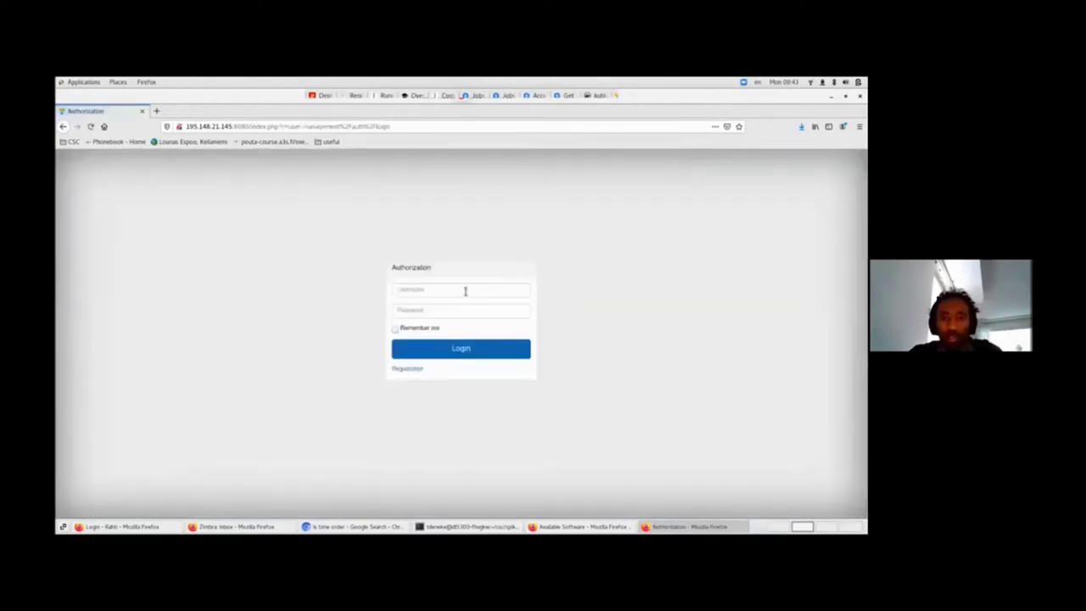
left_click(464, 291)
type("tuadsem")
key("Escape")
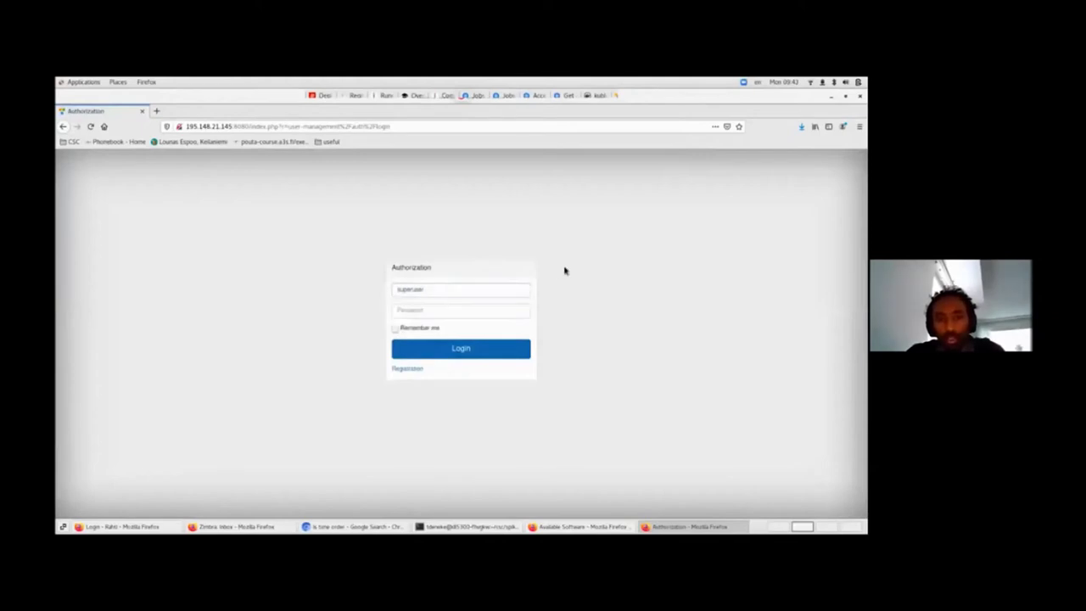
left_click(481, 309)
type("***")
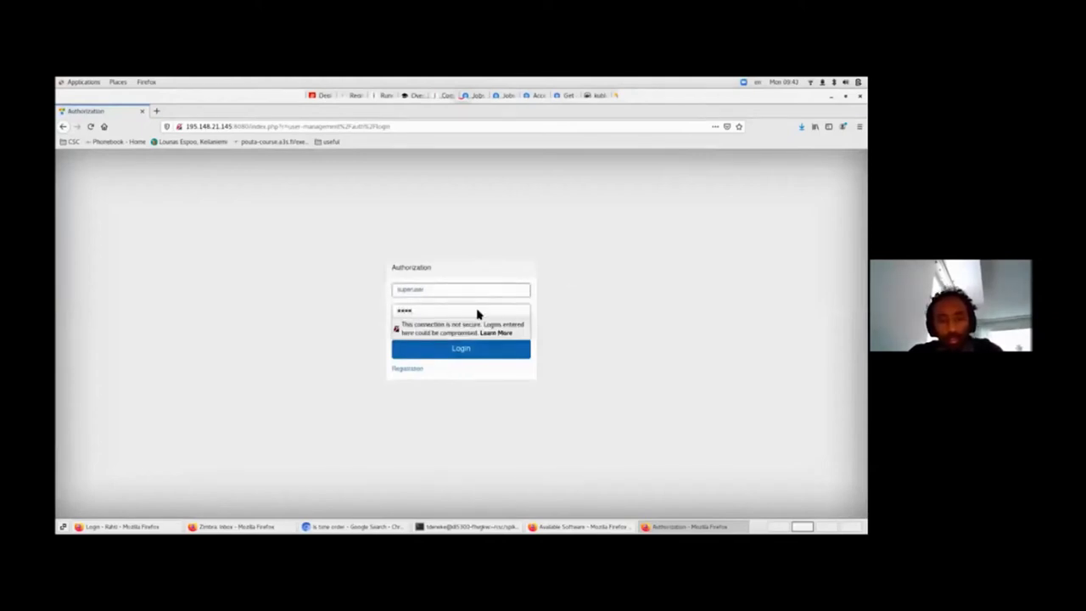
type("*****")
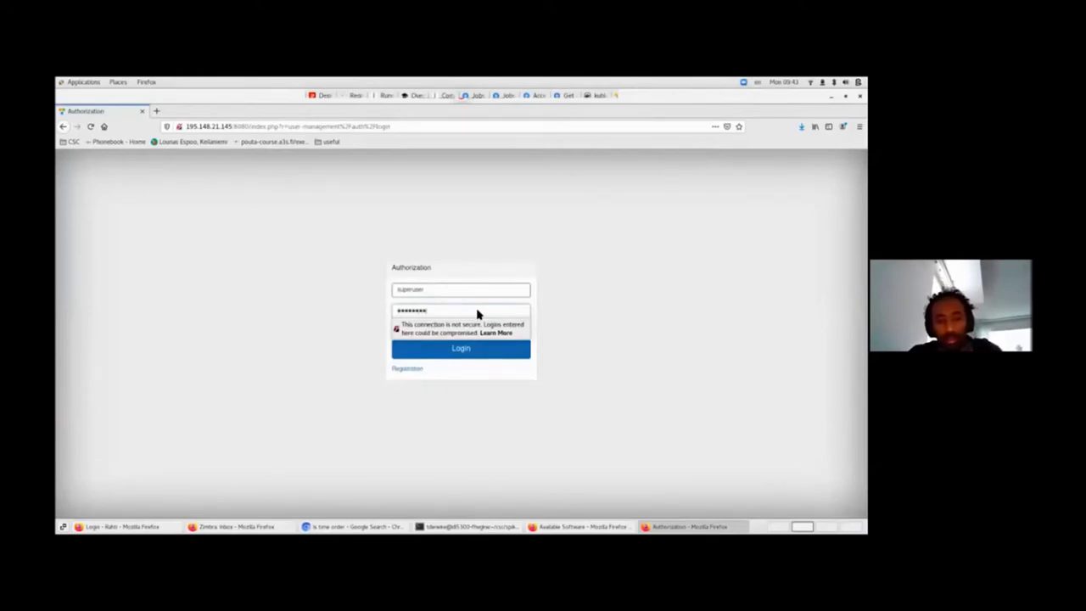
left_click(466, 352)
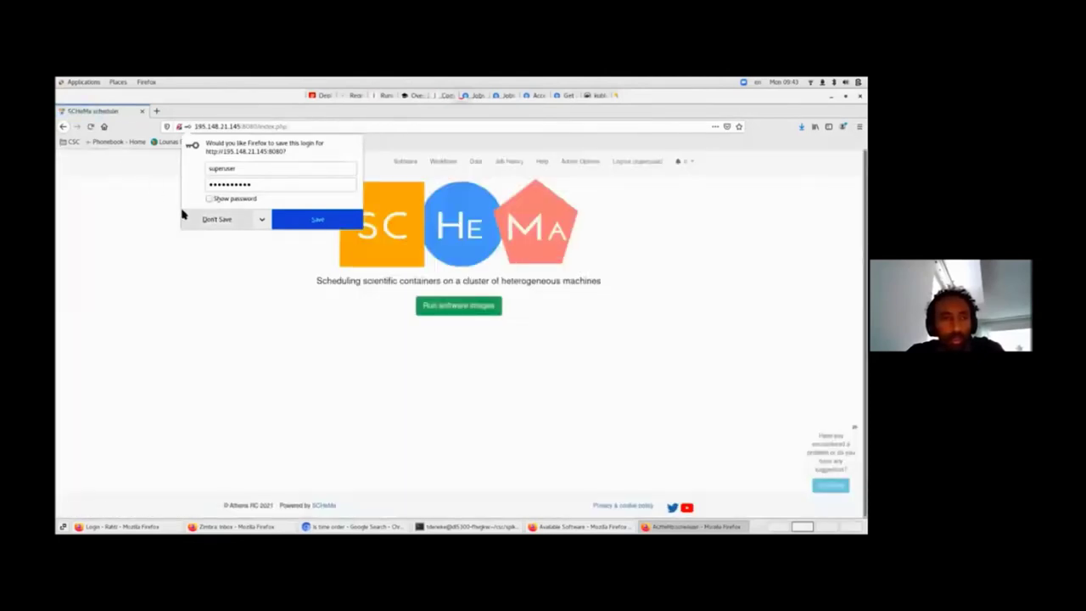
left_click(190, 219)
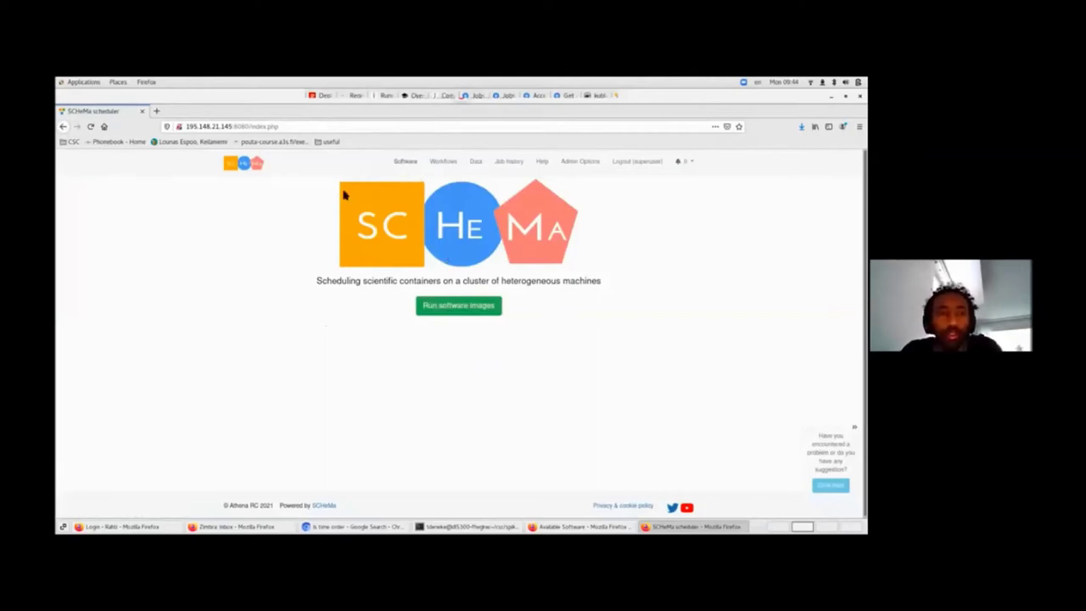
Open the Software workflows list showing SimpleDocker, SimpleDocker2, TestFlow and TestFlow2
left_click(403, 165)
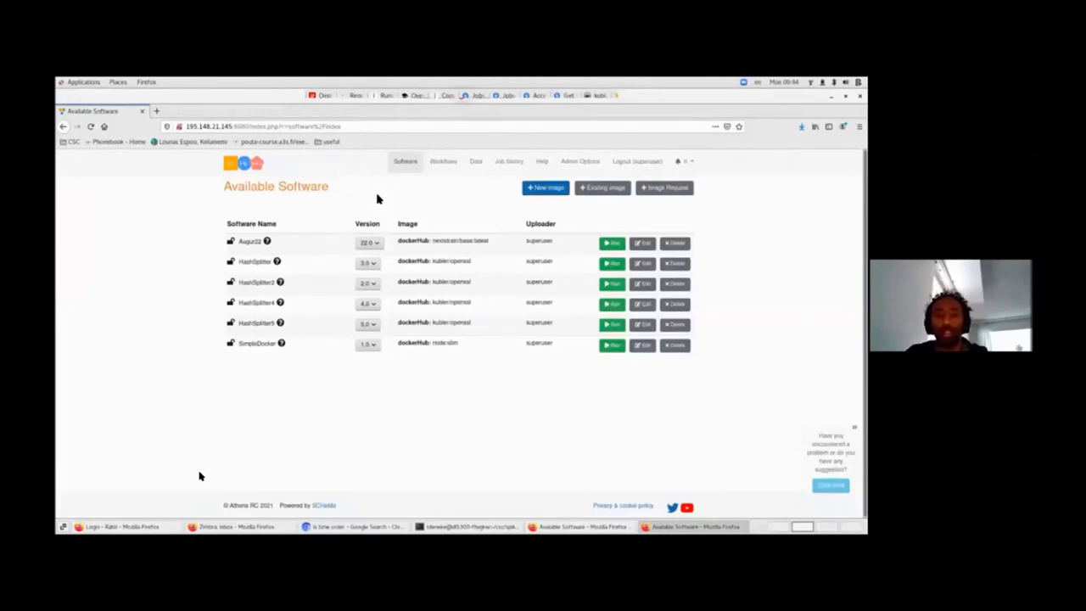
left_click(444, 161)
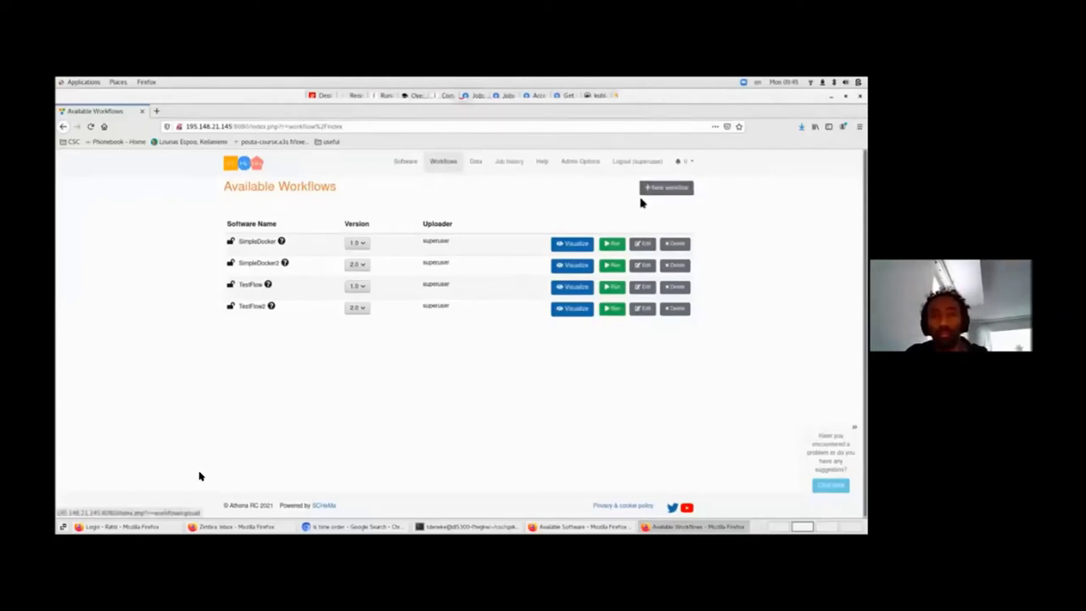
Open the Data Browser to view the superuser folder's files
left_click(476, 164)
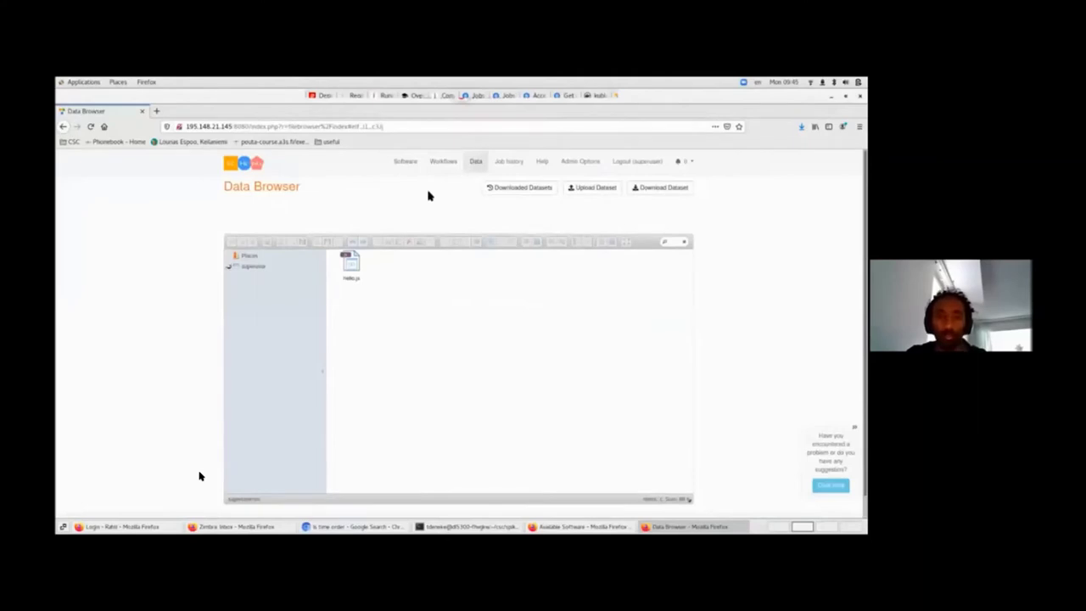
Open Job history to review past HashSplitter and SimpleDocker runs and their status
left_click(511, 163)
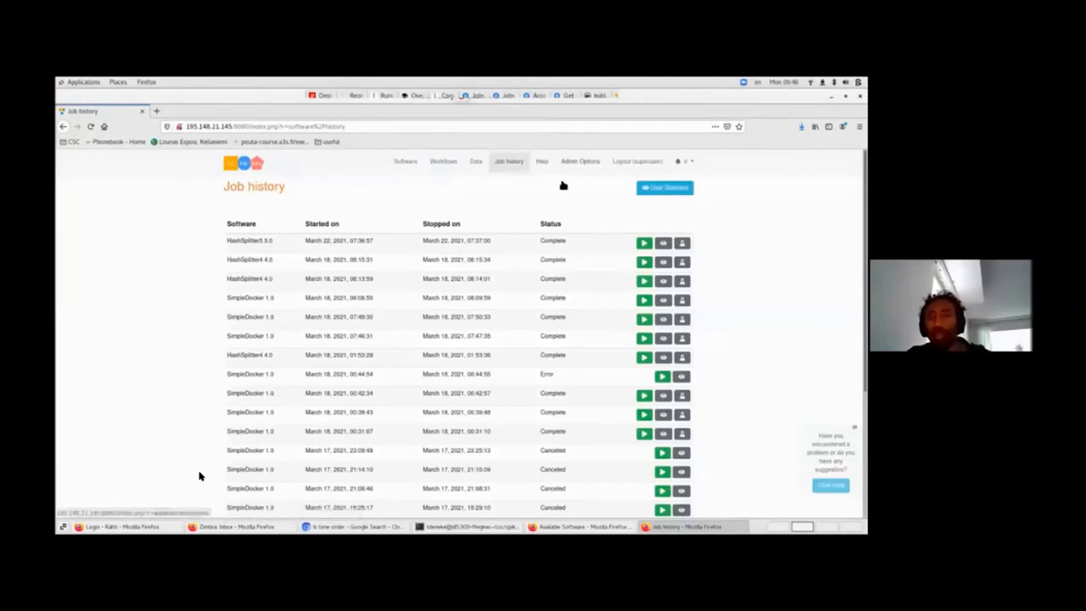
Open the Admin Options page with its user, ticket, Dockerhub, repository and configuration sections
left_click(581, 163)
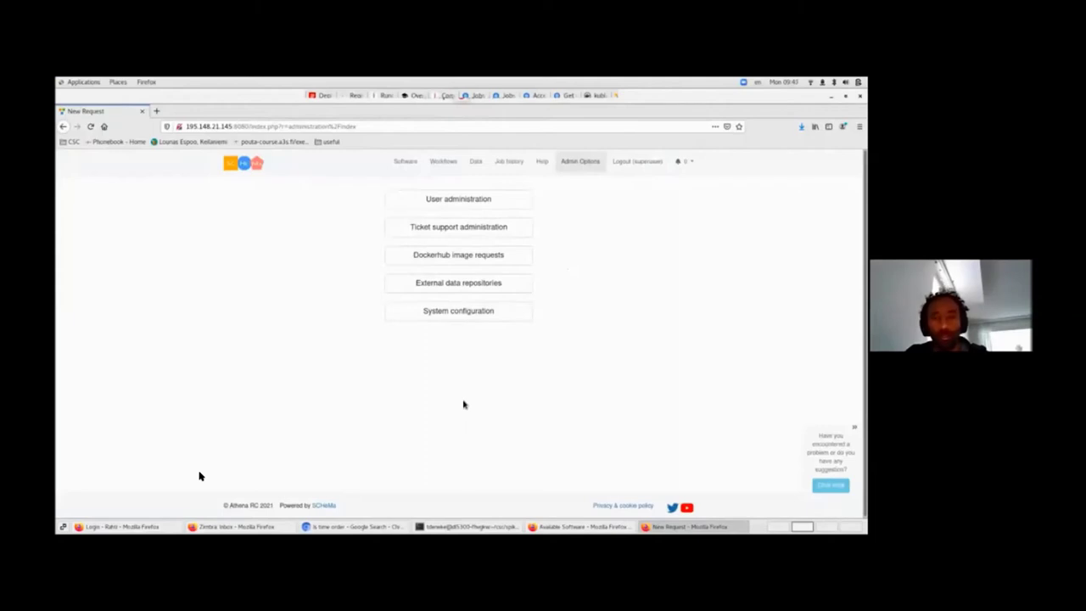
Return to the Available Software list with Augur22, HashSplitter–HashSplitter5 and SimpleDocker
left_click(413, 162)
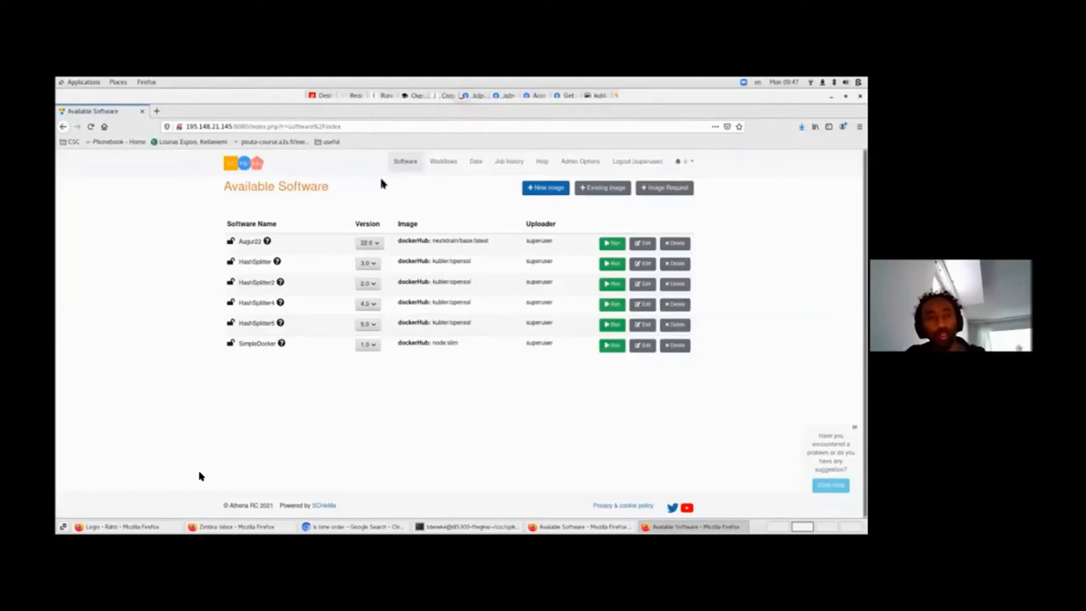
Start a new software image named HashSplitter, version 6.0, described 'Hash an input with MD5'
left_click(541, 188)
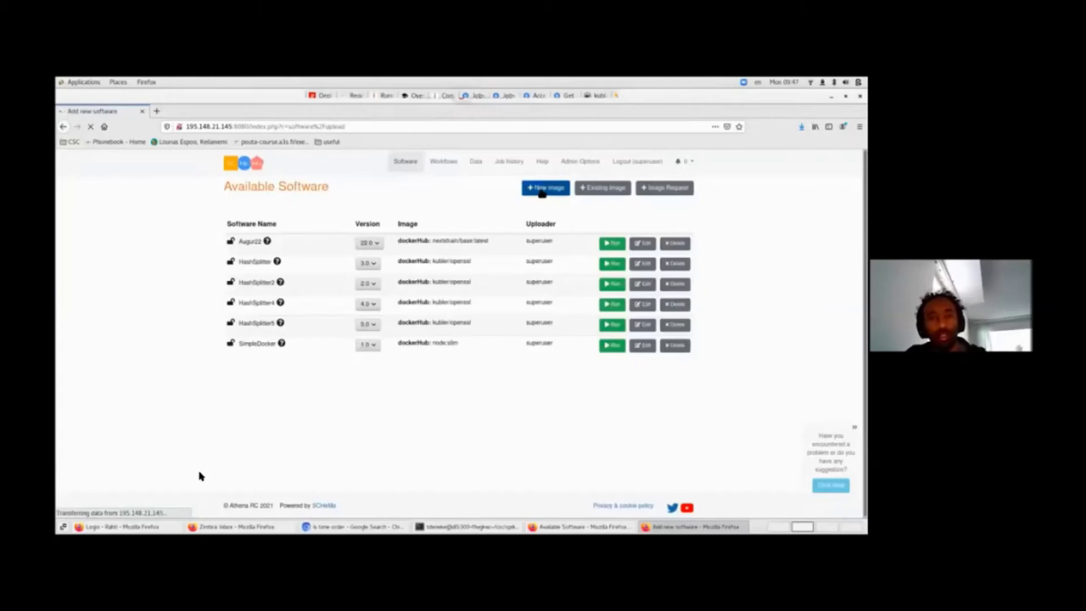
left_click(326, 235)
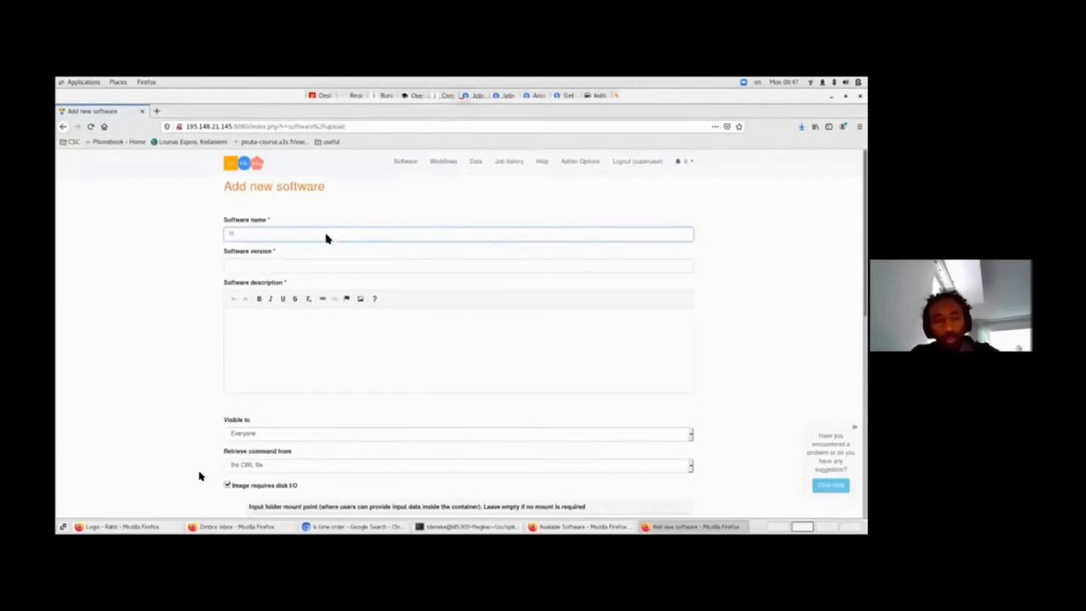
type("Ha")
key("Down")
key("Return")
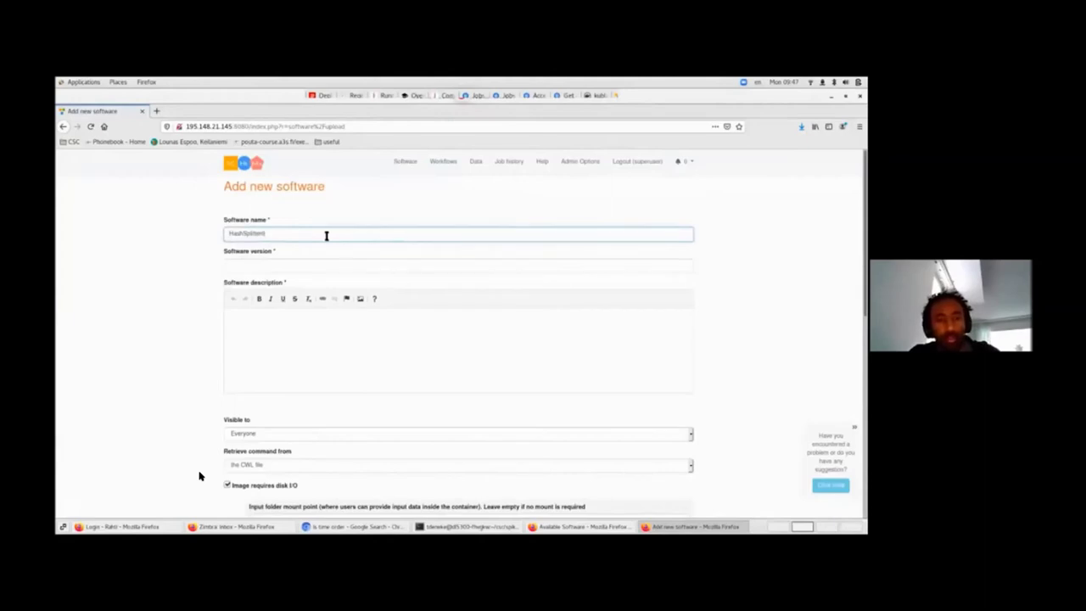
left_click(311, 266)
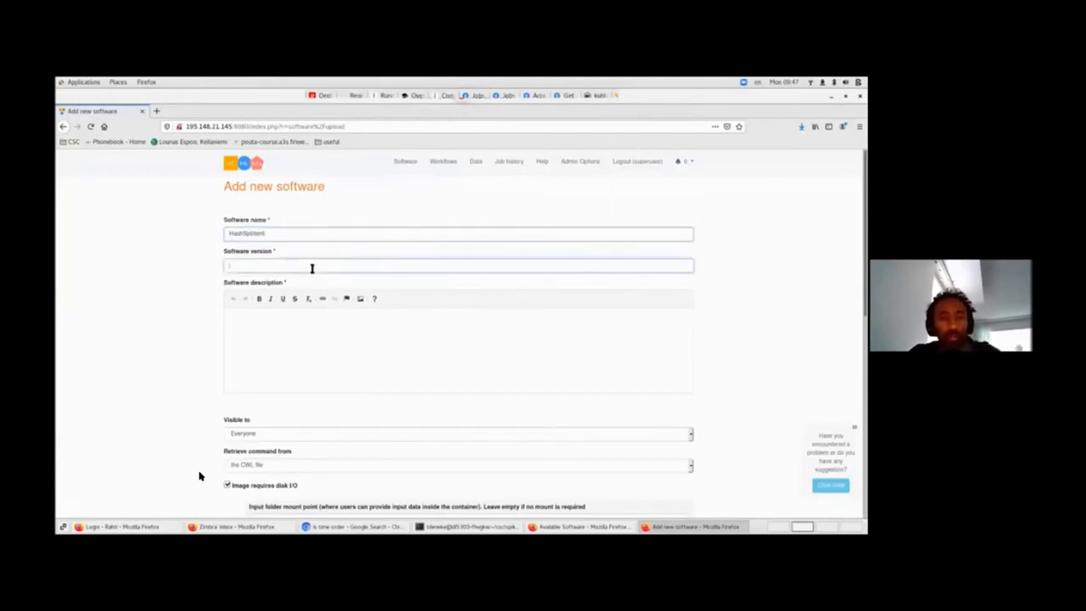
left_click(312, 268)
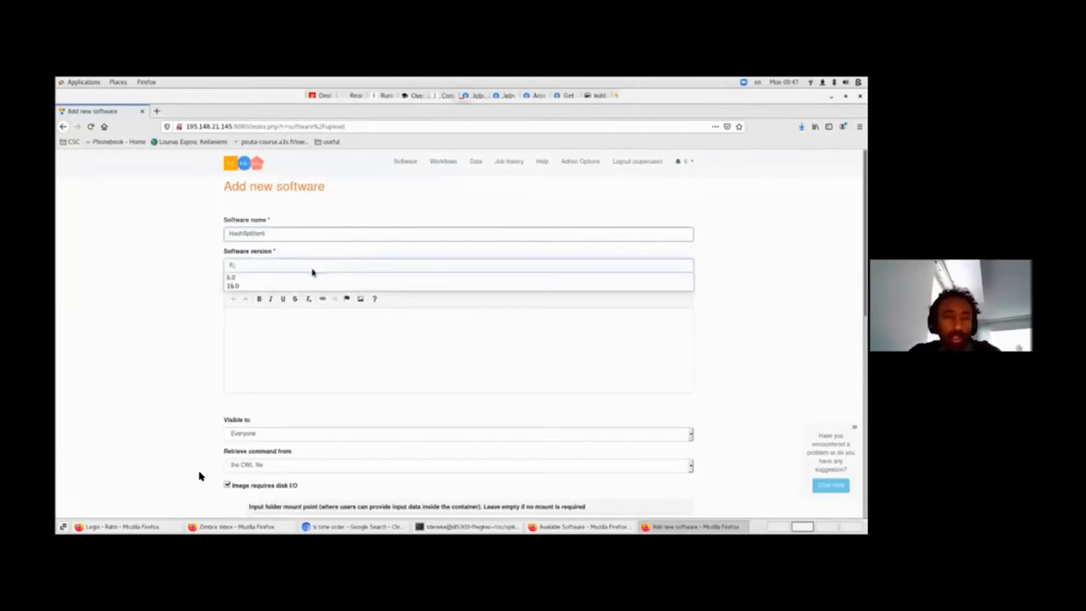
left_click(303, 278)
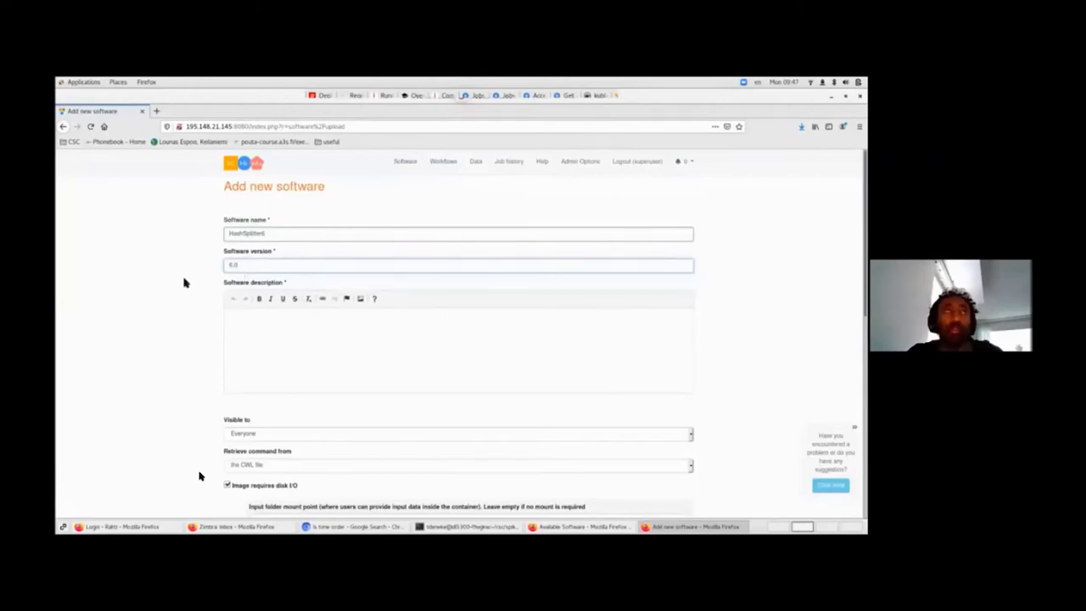
left_click(238, 326)
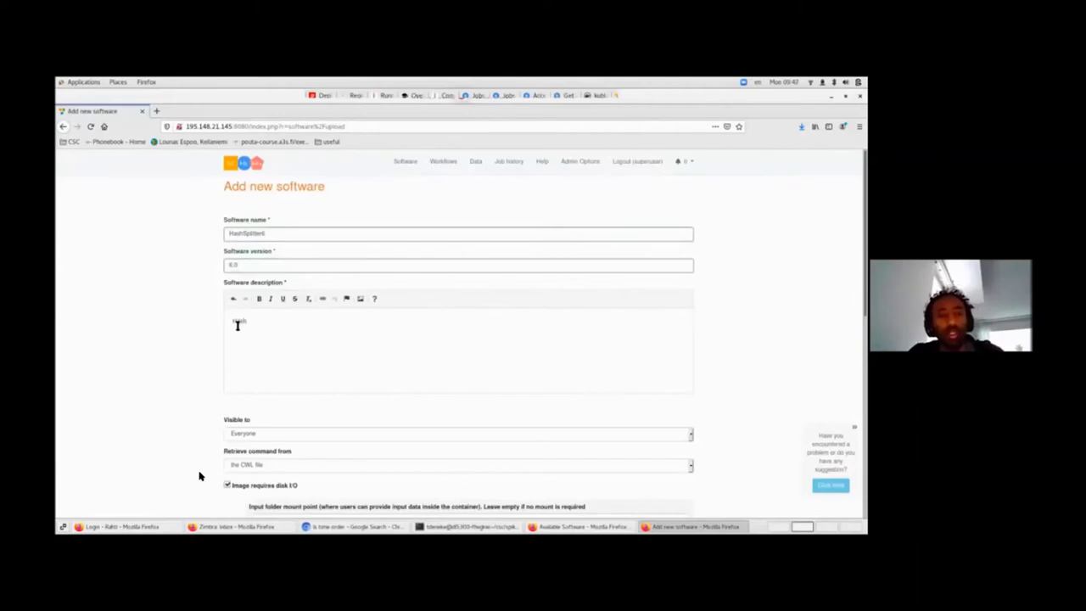
type("Hash an in")
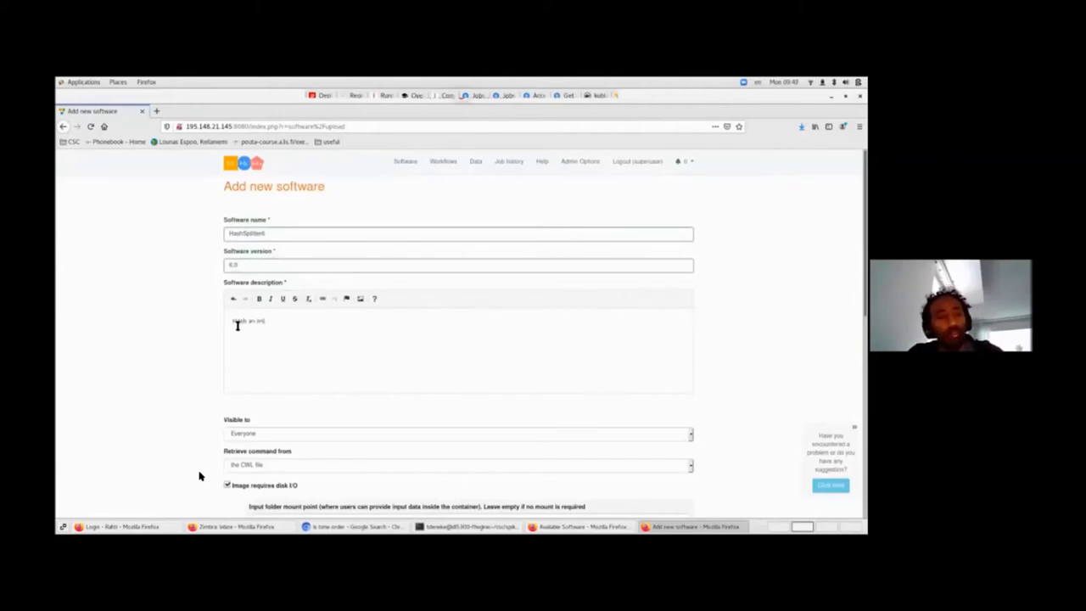
type("put")
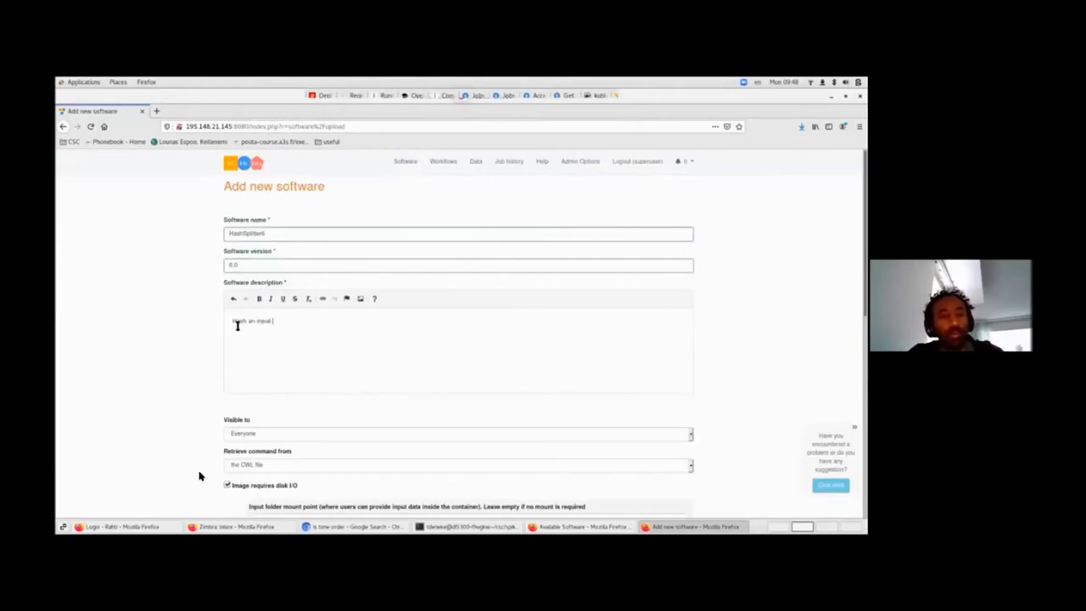
type(" with ")
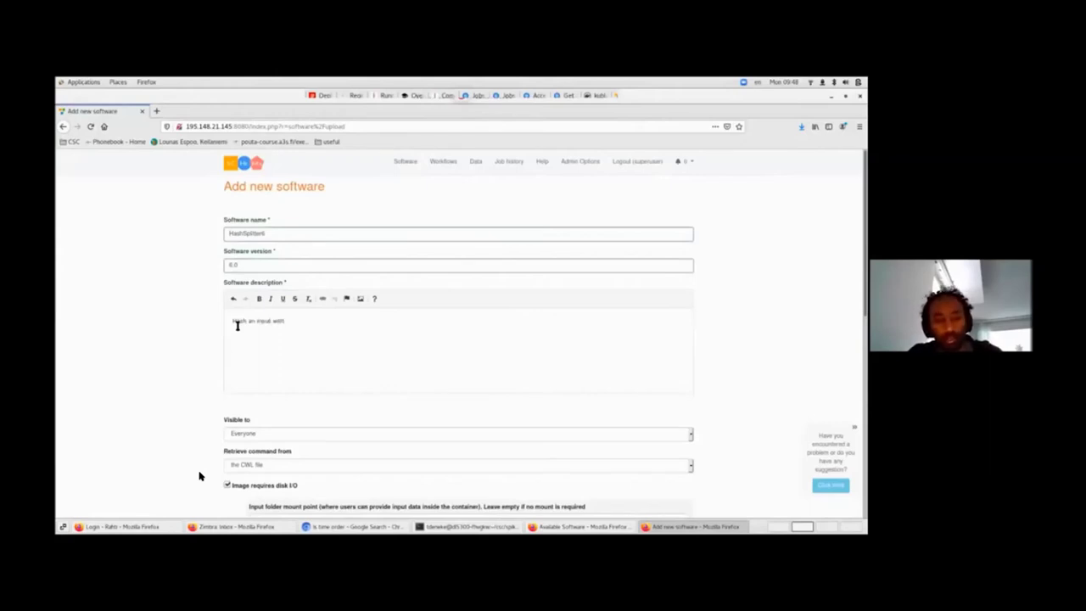
type("MD5")
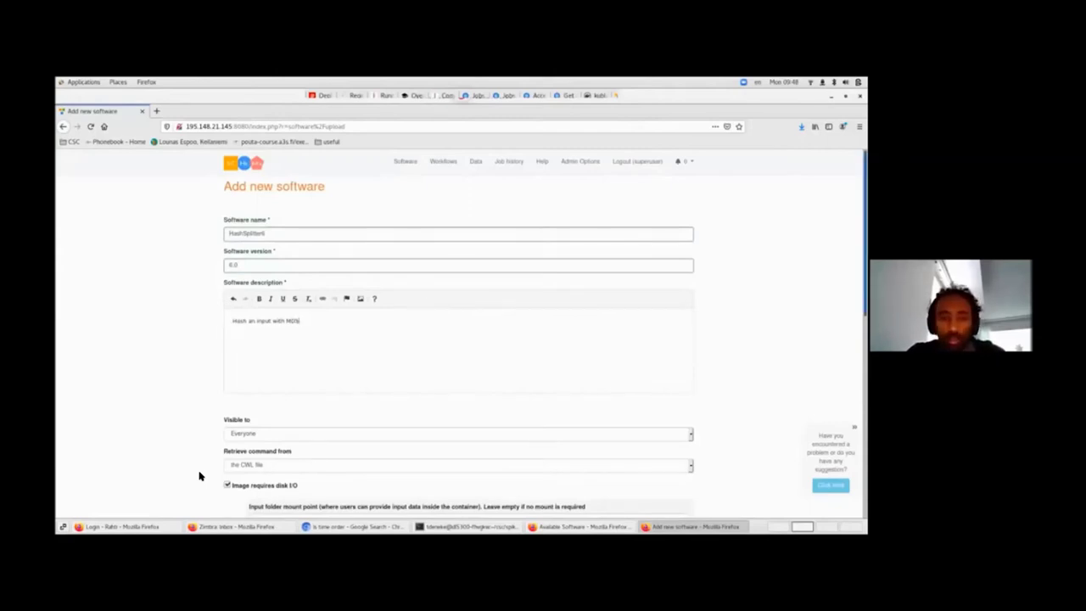
Set both the input and output folder mount points to /data
scroll(200, 476, "down", 3)
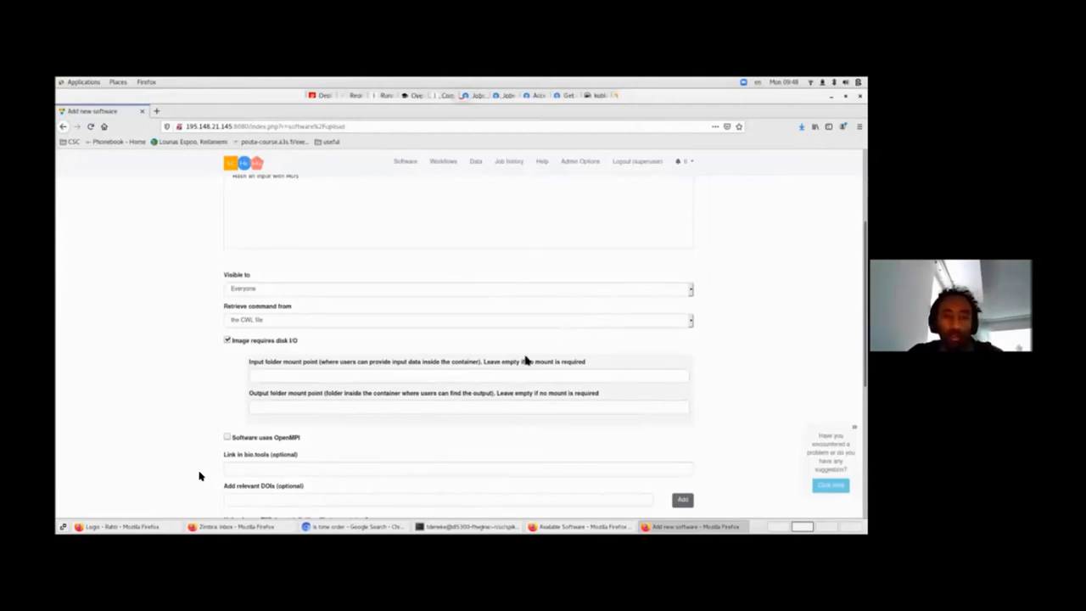
left_click(426, 377)
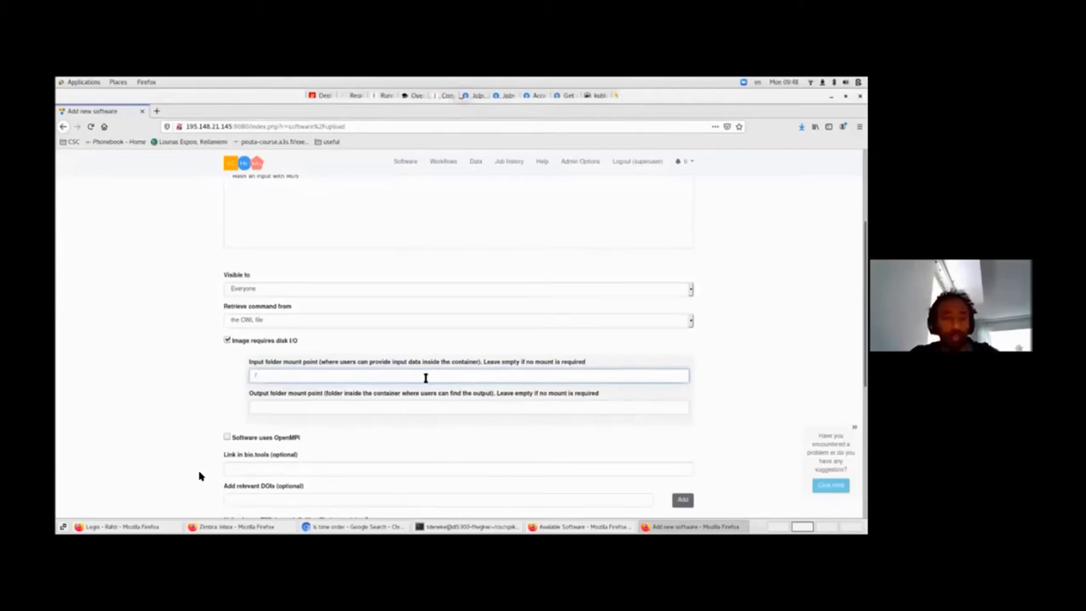
type("d")
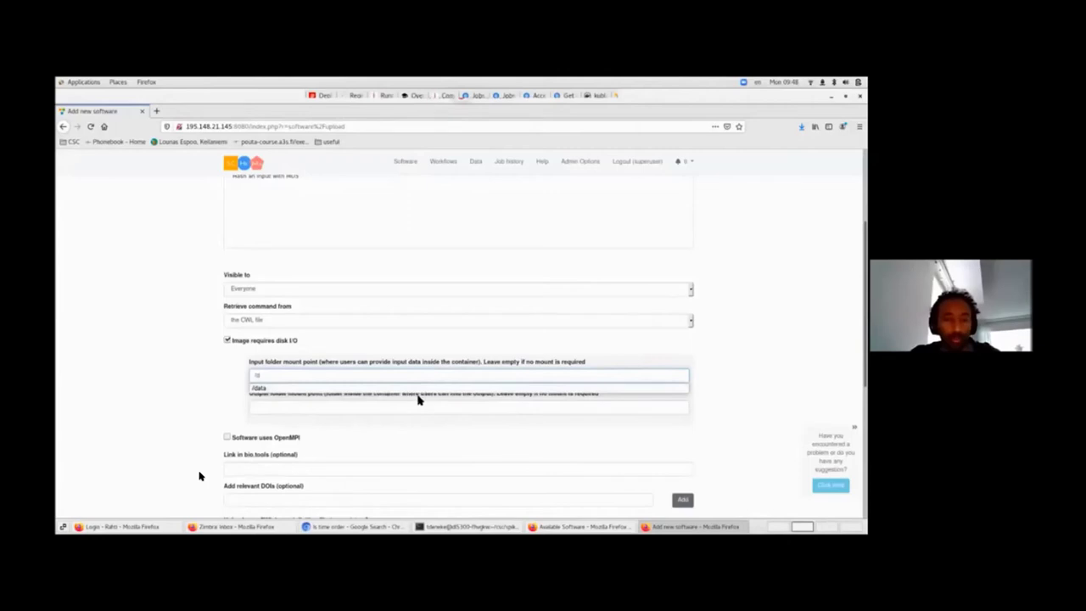
left_click(418, 389)
left_click(393, 402)
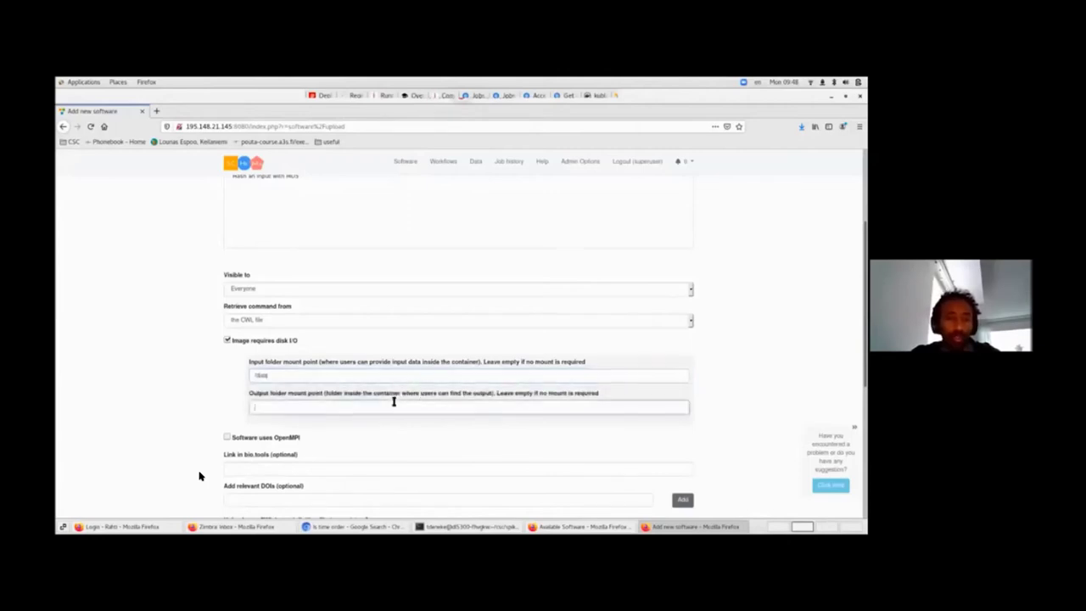
type("/data")
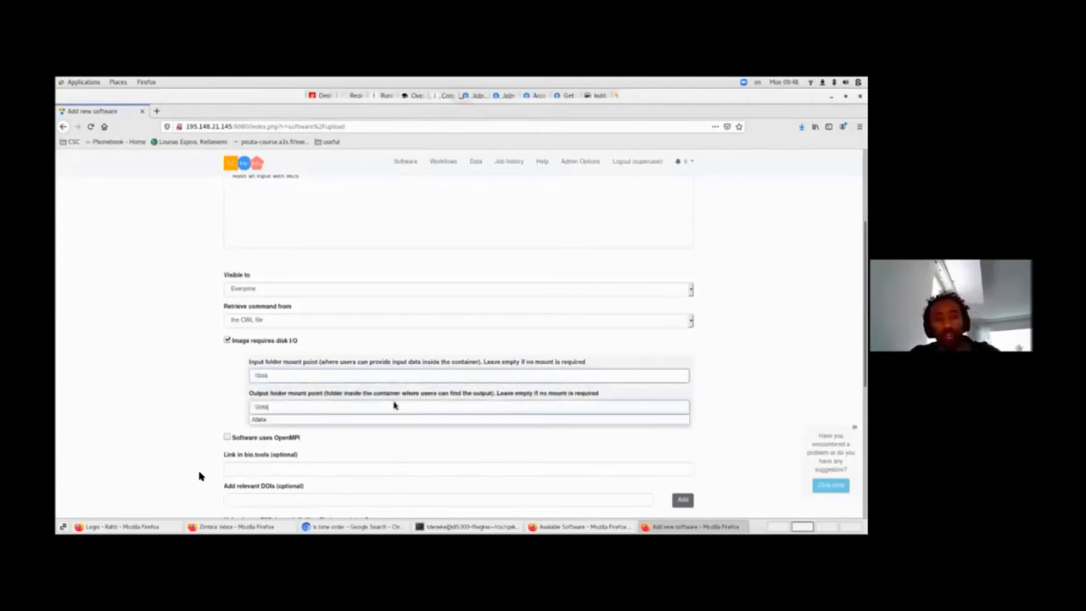
key("Escape")
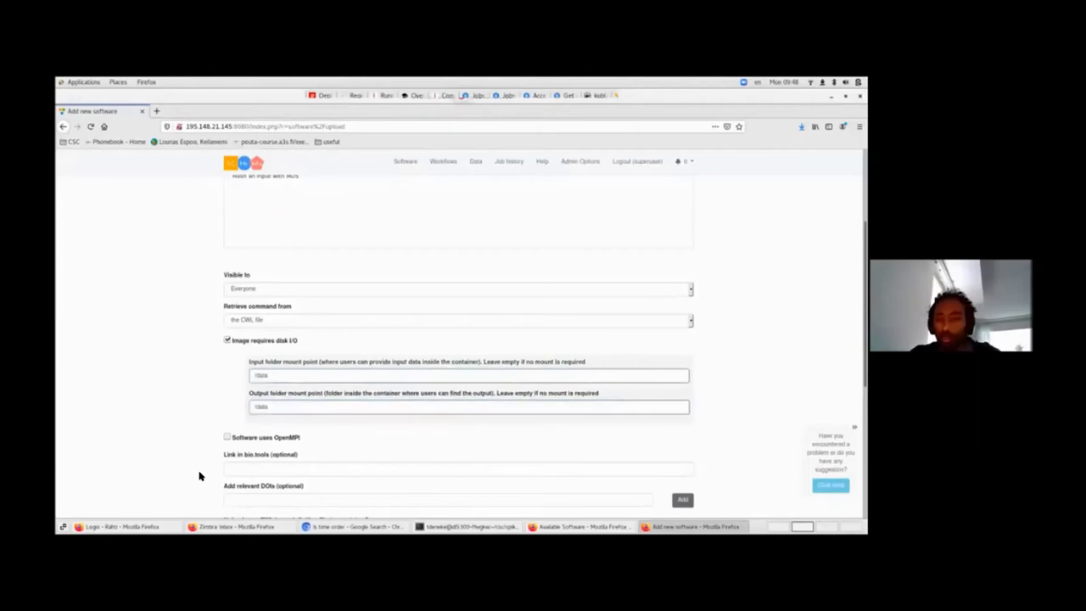
scroll(200, 477, "down", 2)
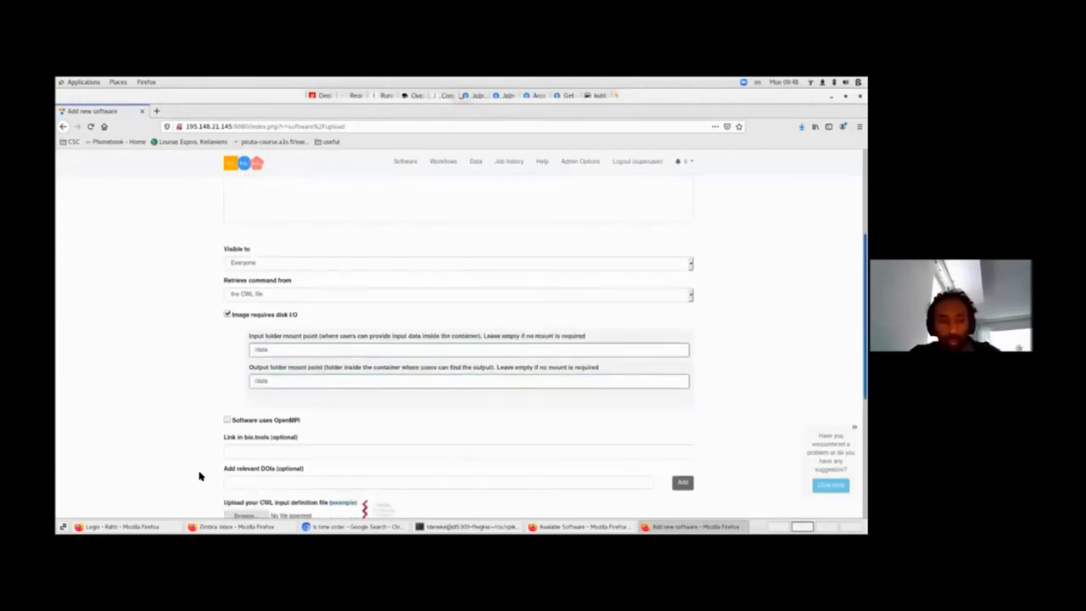
Attach hashsplitter-md5-5.yaml as the CWL input definition file
scroll(199, 476, "down", 3)
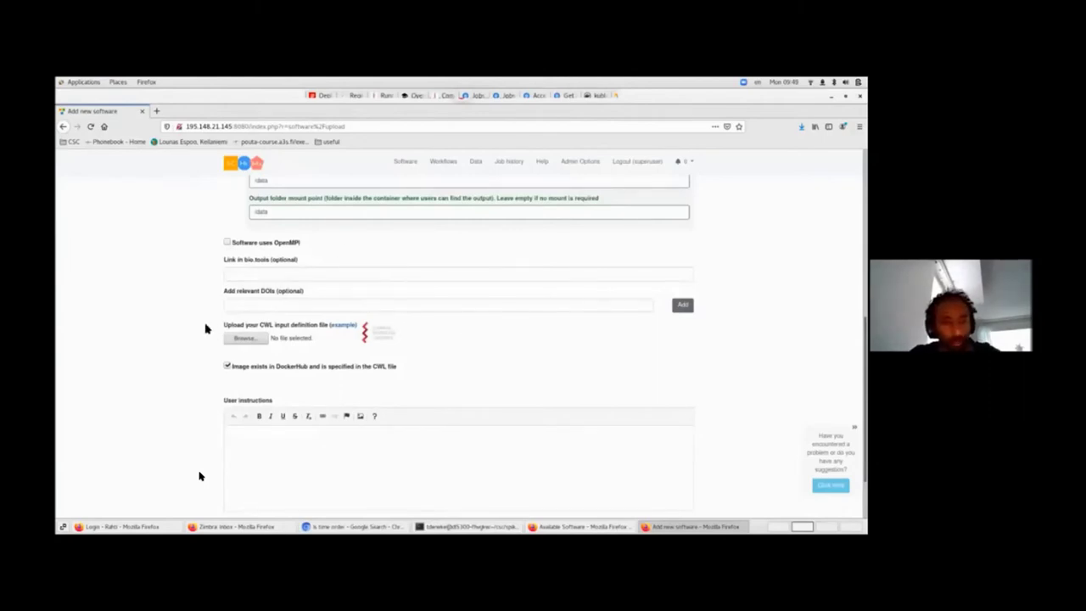
left_click(237, 340)
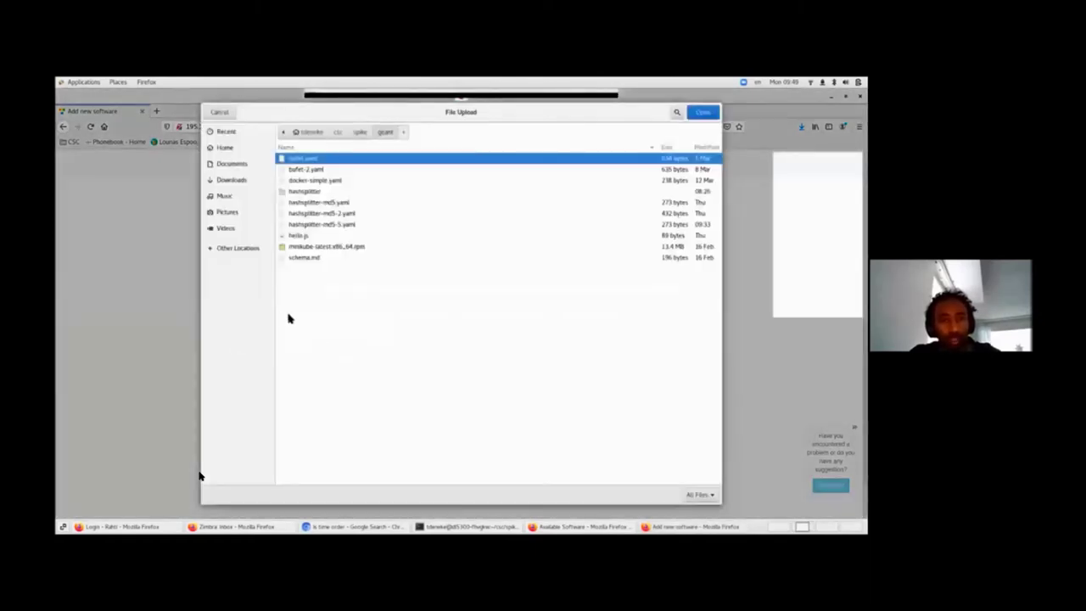
left_click(310, 226)
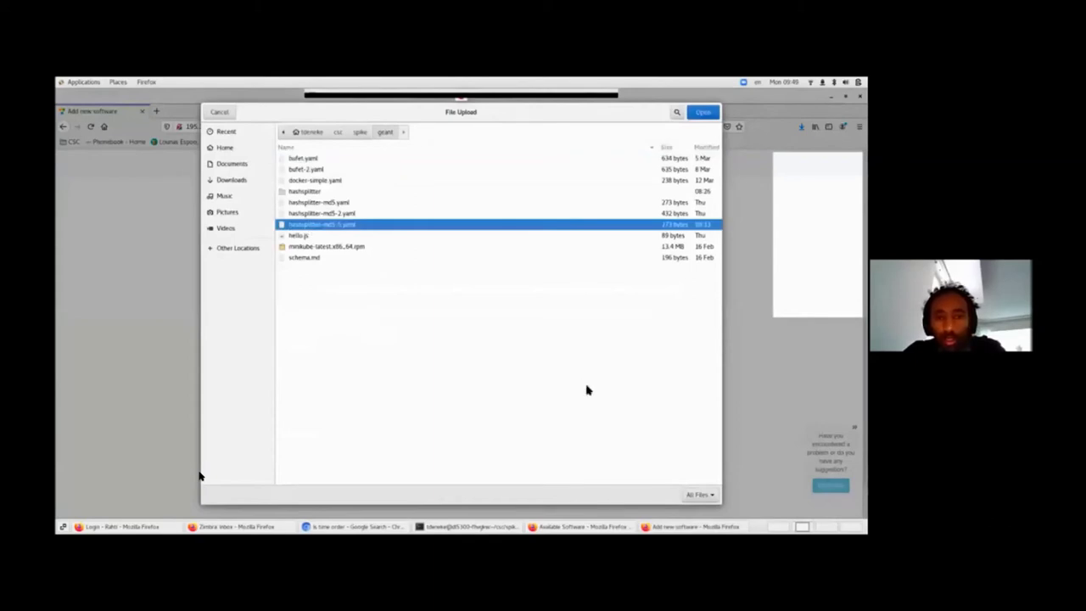
left_click(703, 112)
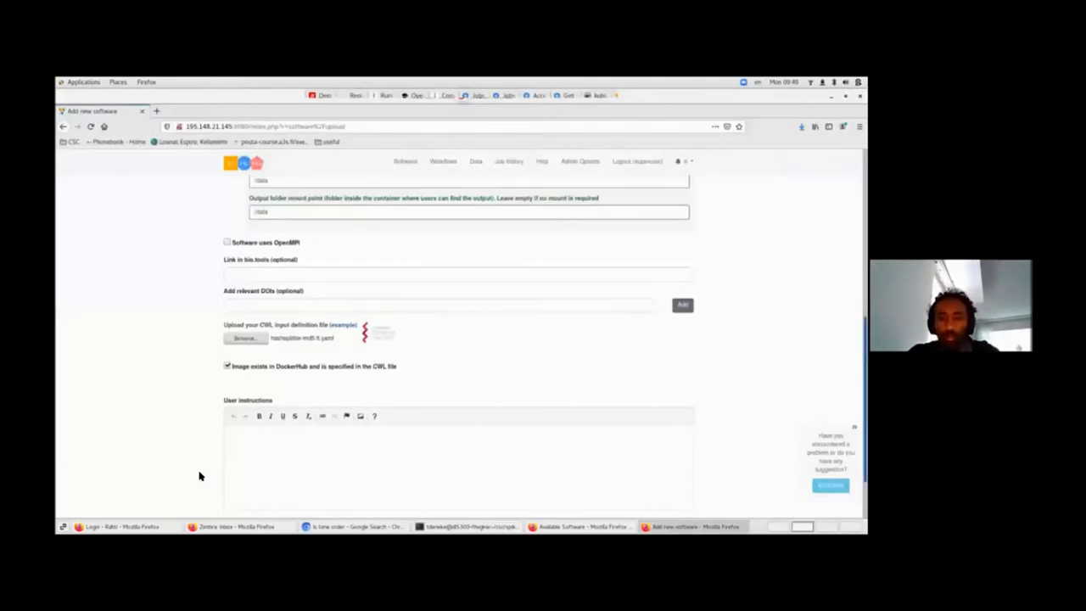
scroll(200, 476, "down", 2)
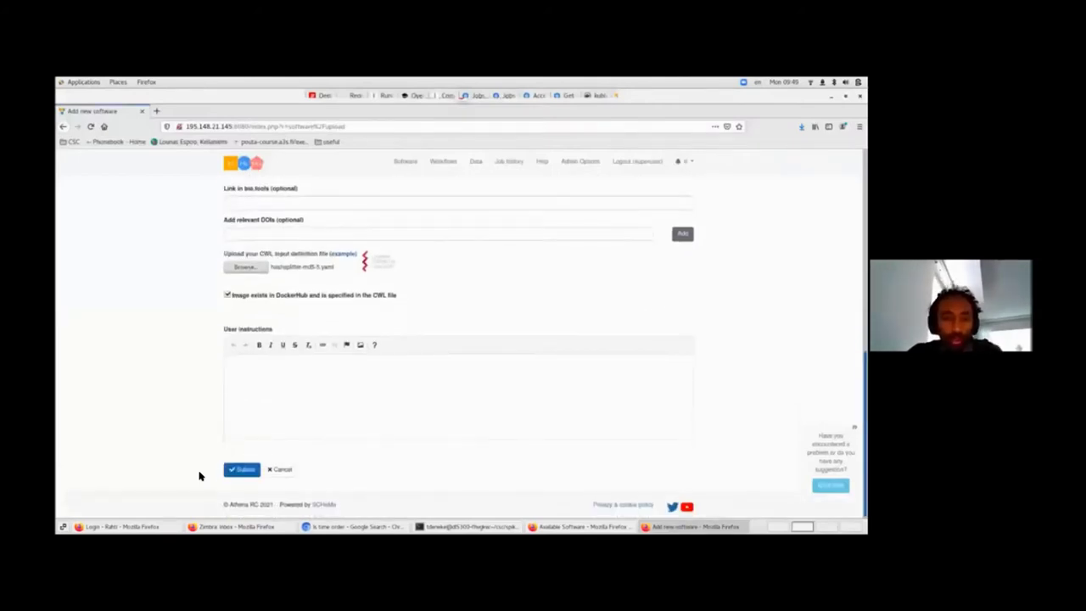
Submit the image and check the new HashSplitter6 6.0 kubler/openssl row in the list
left_click(234, 472)
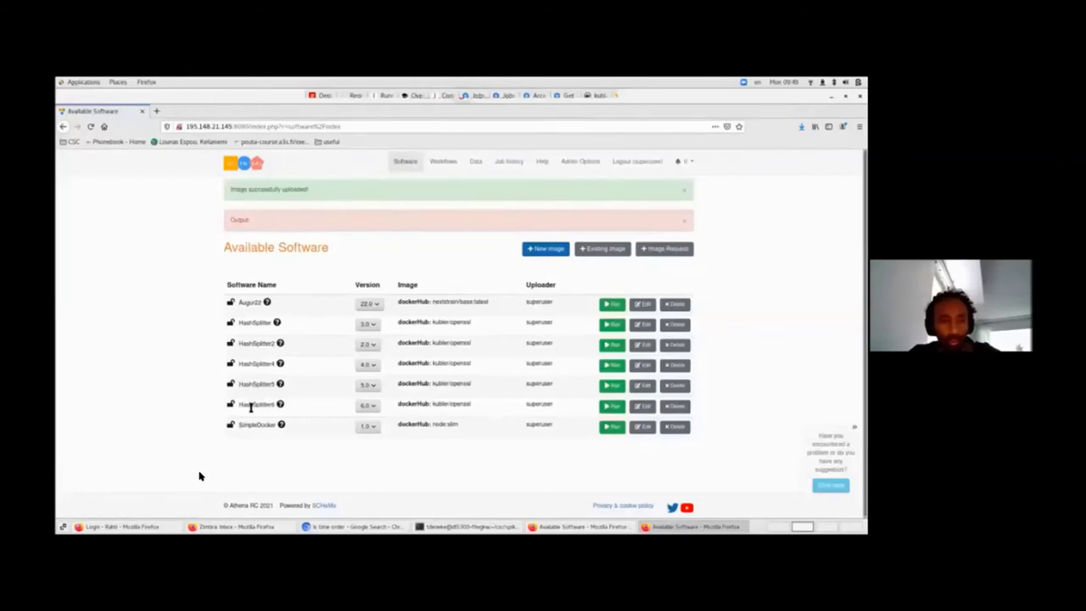
left_click_drag(240, 406, 493, 412)
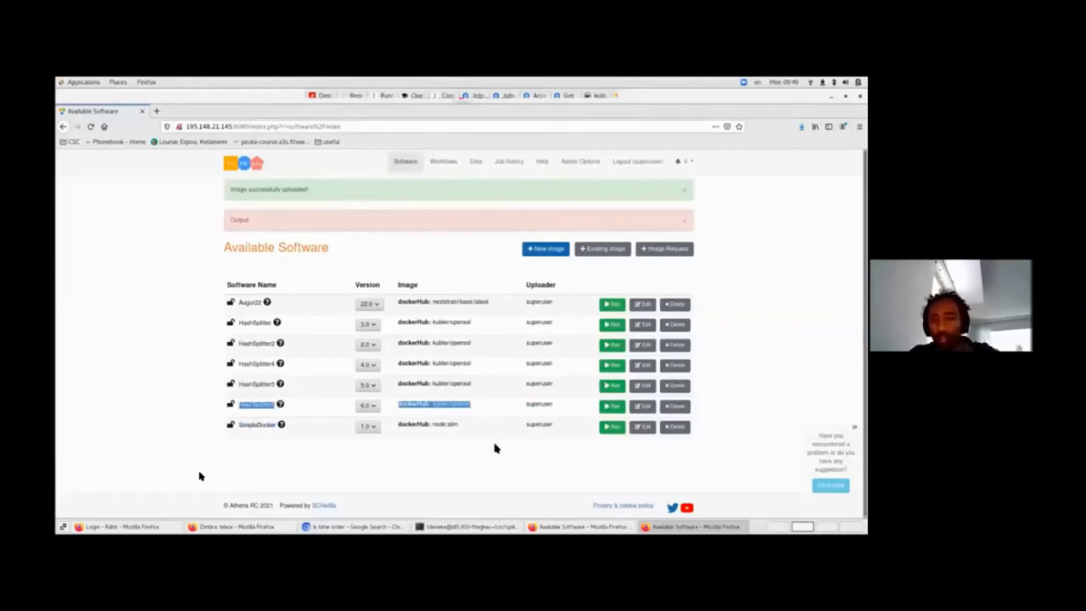
left_click(537, 454)
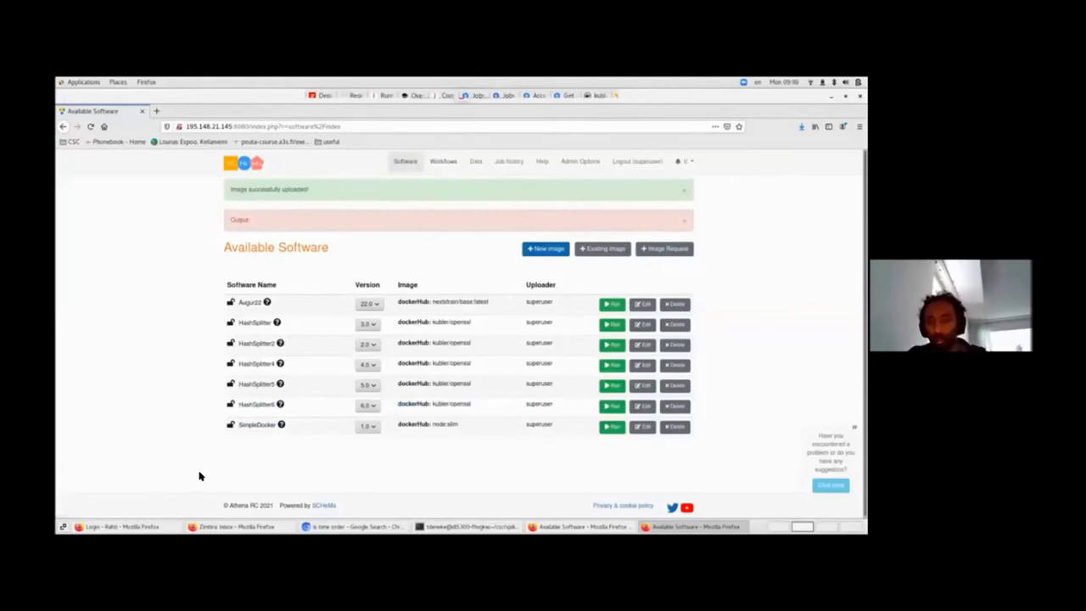
Open HashSplitter6's edit page and download its previous CWL file, hashsplitter-md5-5.yaml
left_click(648, 411)
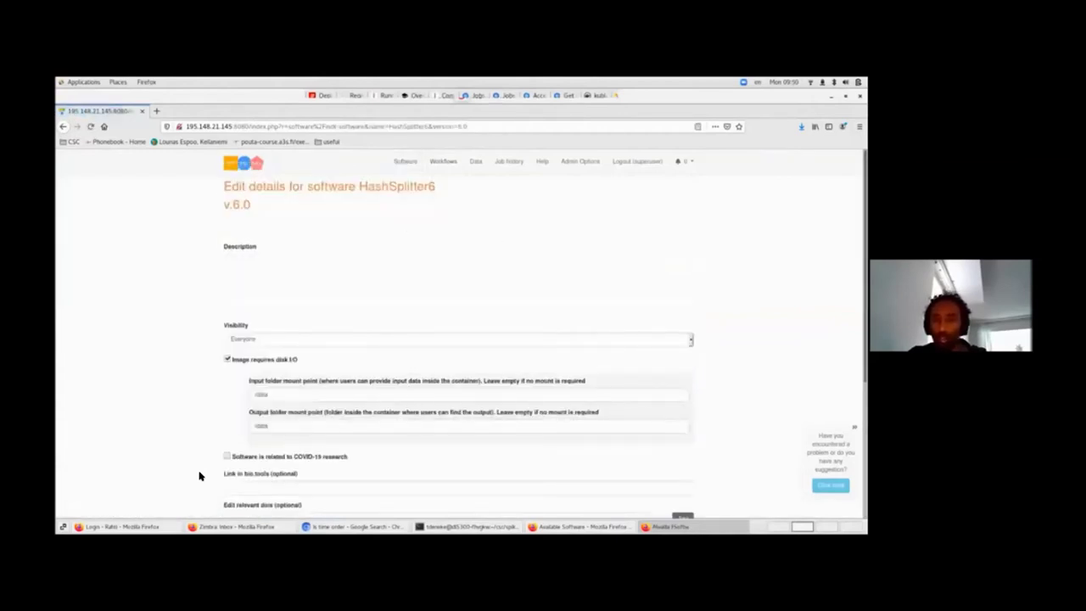
scroll(199, 476, "down", 3)
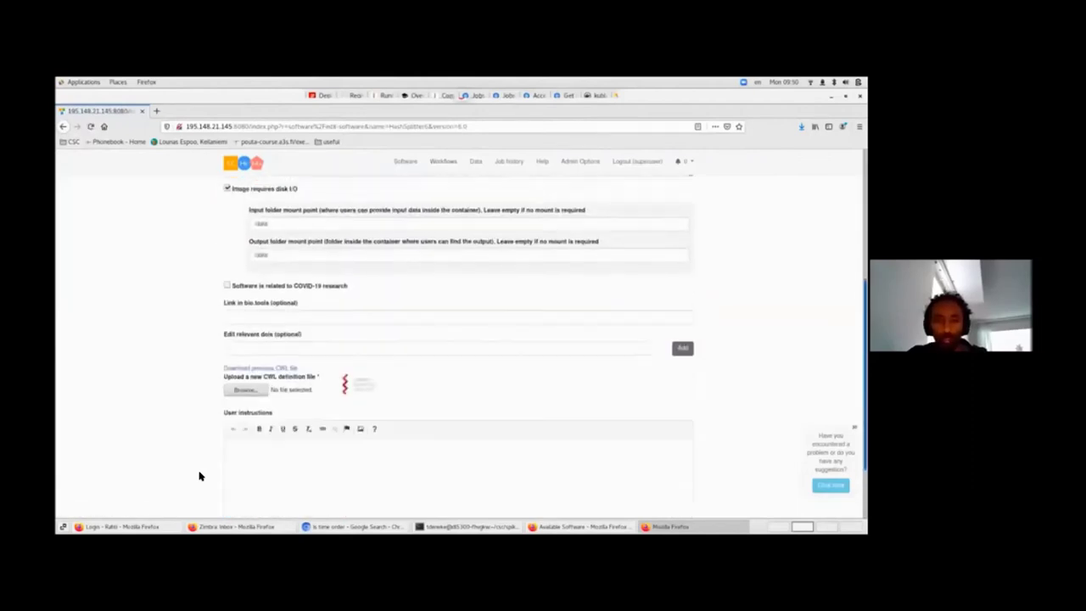
scroll(200, 477, "down", 2)
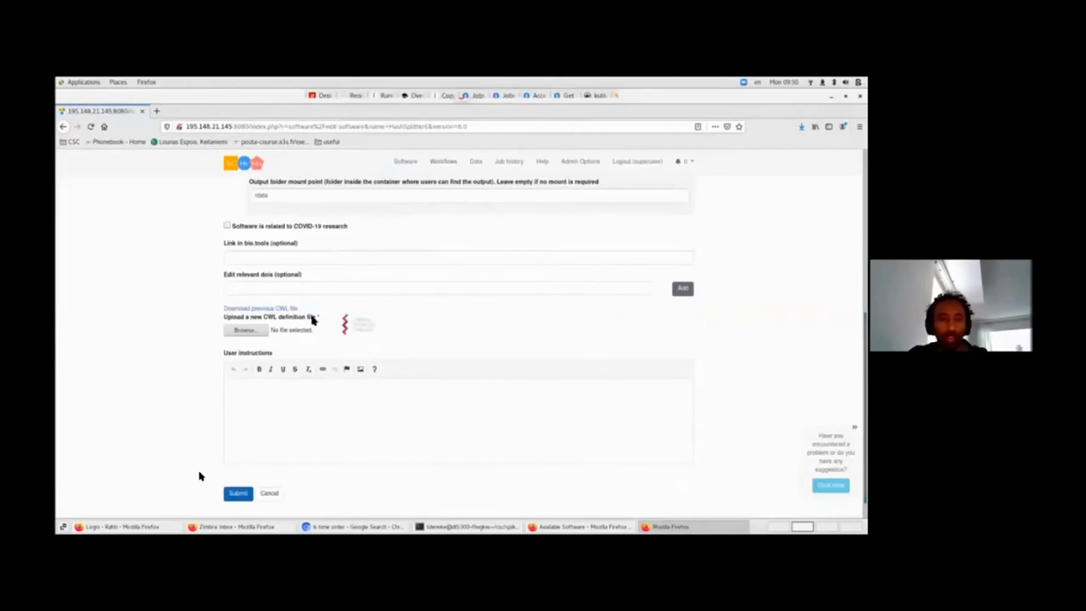
left_click(282, 310)
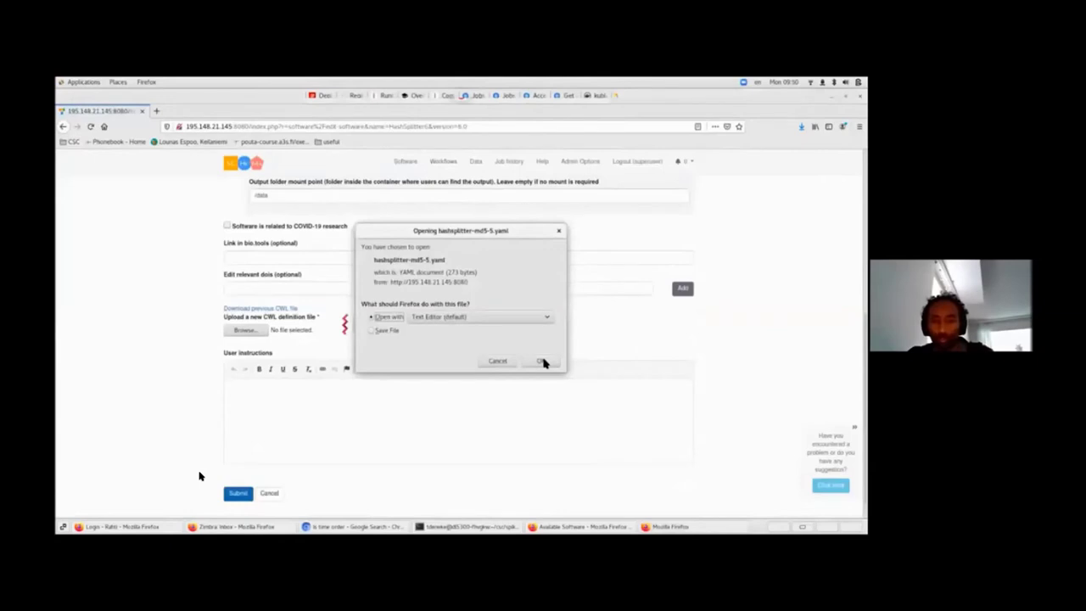
Open hashsplitter-md5-5-1.yaml in Text Editor and highlight kubler/openssl, openssl and md5
left_click(543, 362)
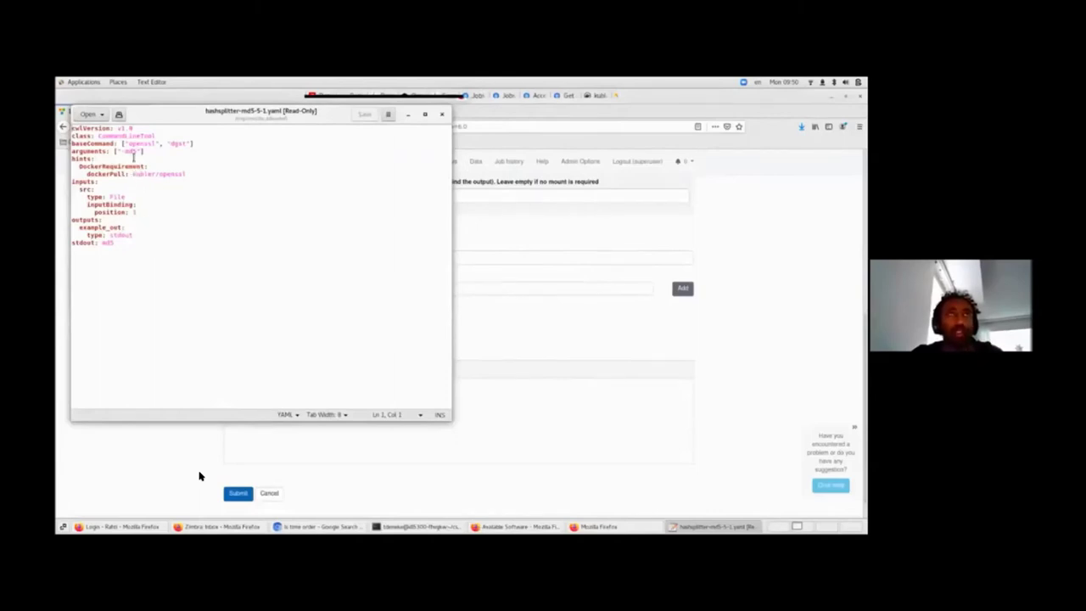
left_click(190, 176)
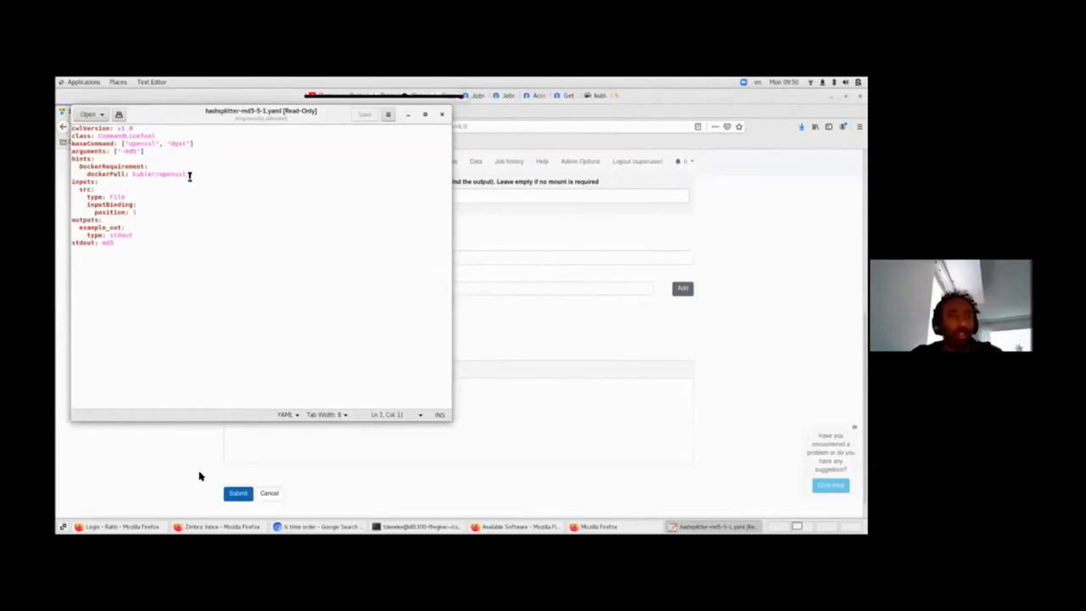
left_click_drag(189, 175, 133, 174)
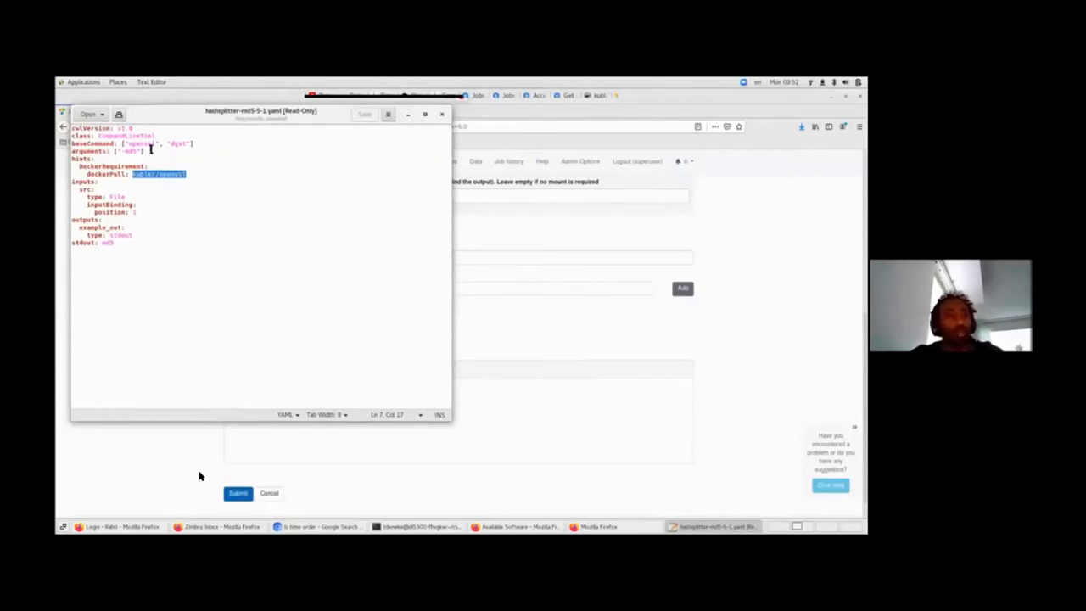
double_click(146, 144)
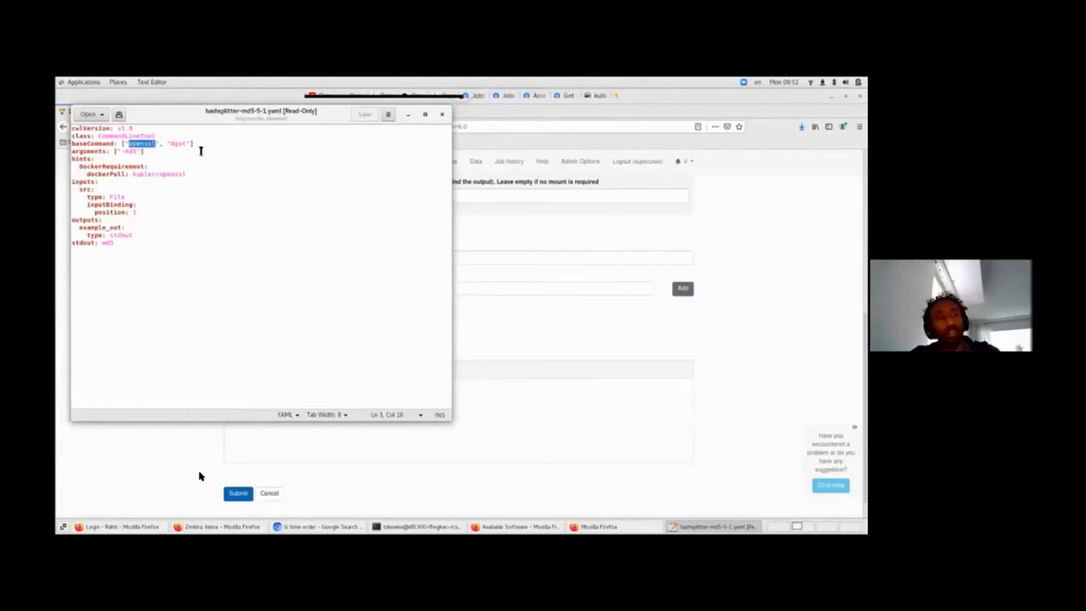
double_click(130, 150)
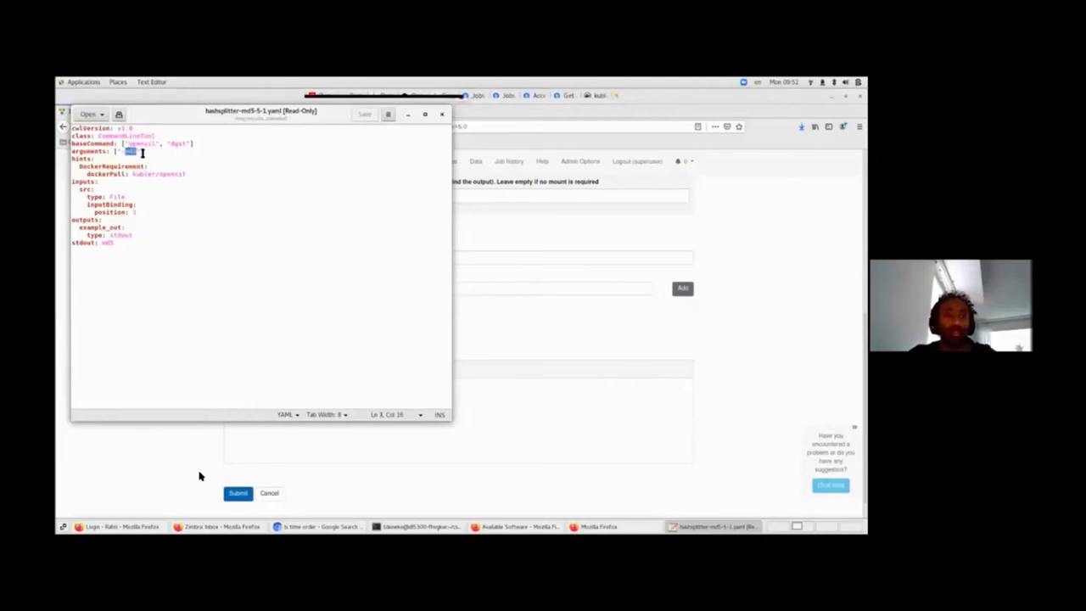